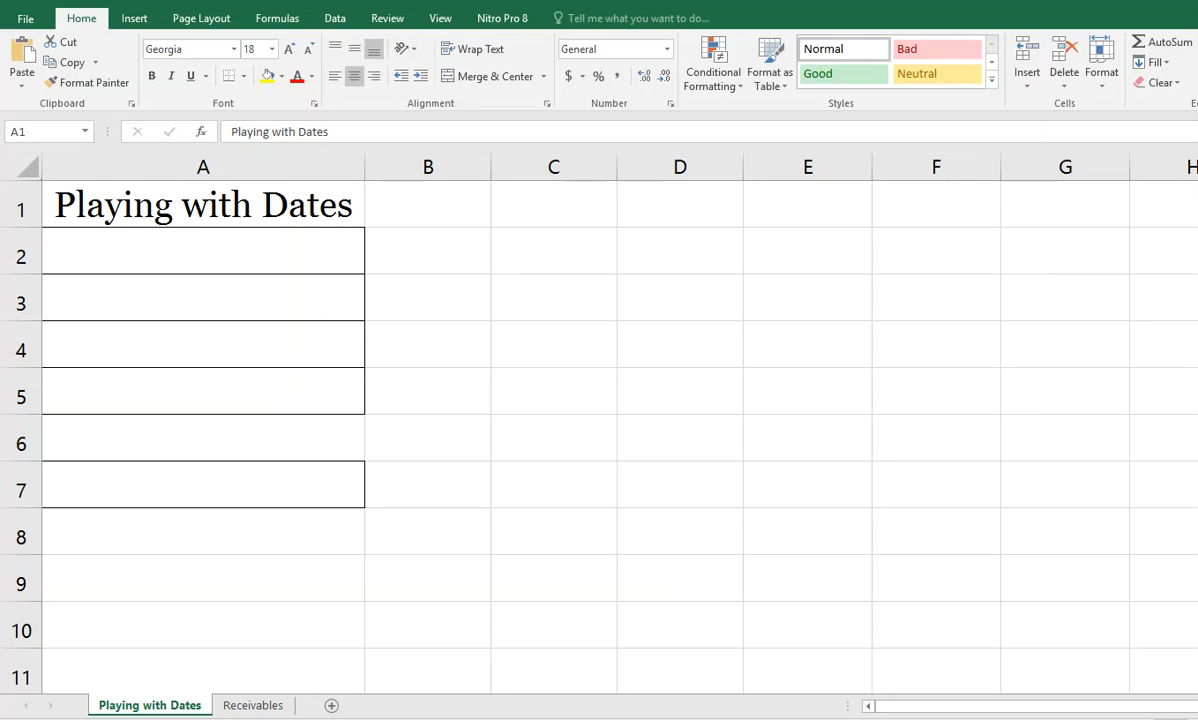
Step: Enter the dates 1/1/1900 in cell A2 and 1/2/1900 in cell A3
{"action": "left_click", "coordinate": [300, 248]}
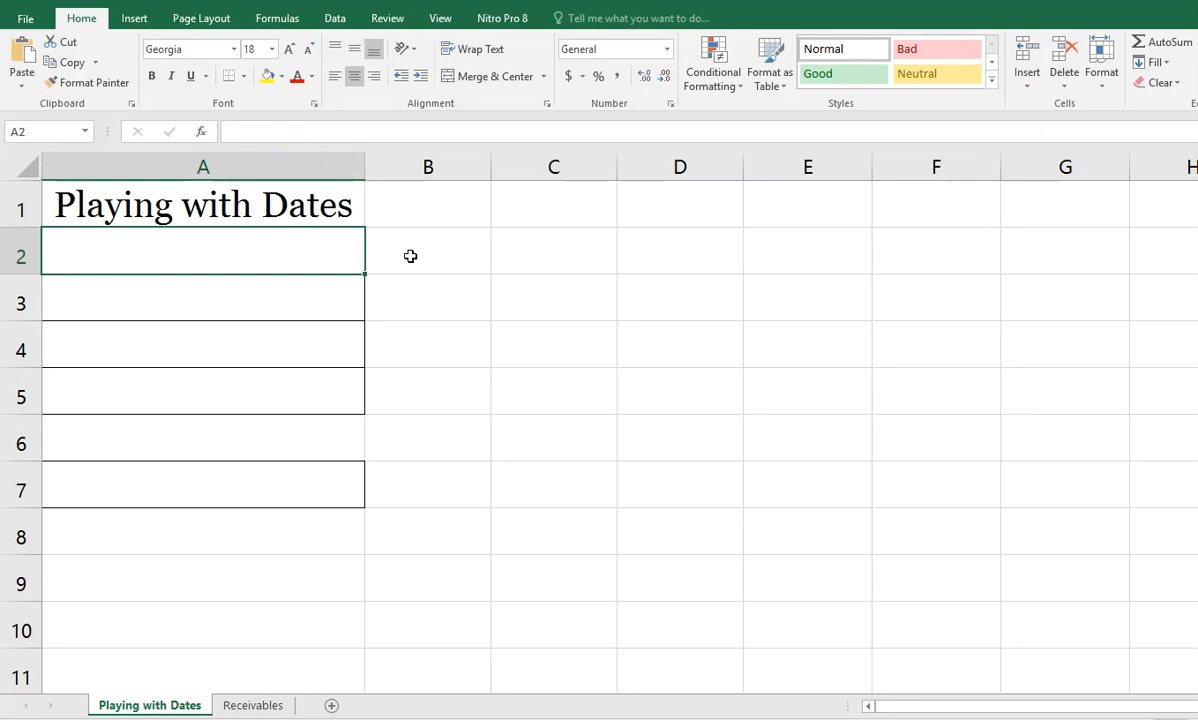
{"action": "type", "text": "1/1/1900"}
{"action": "key", "text": "Return"}
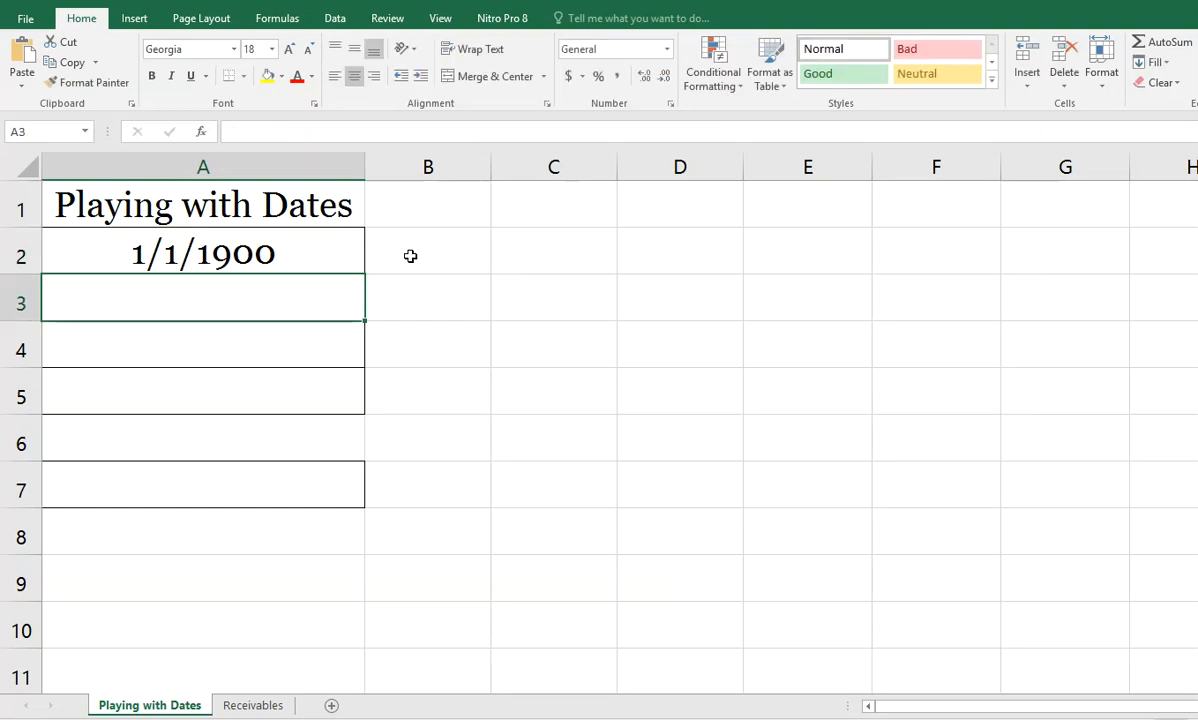
{"action": "type", "text": "1"}
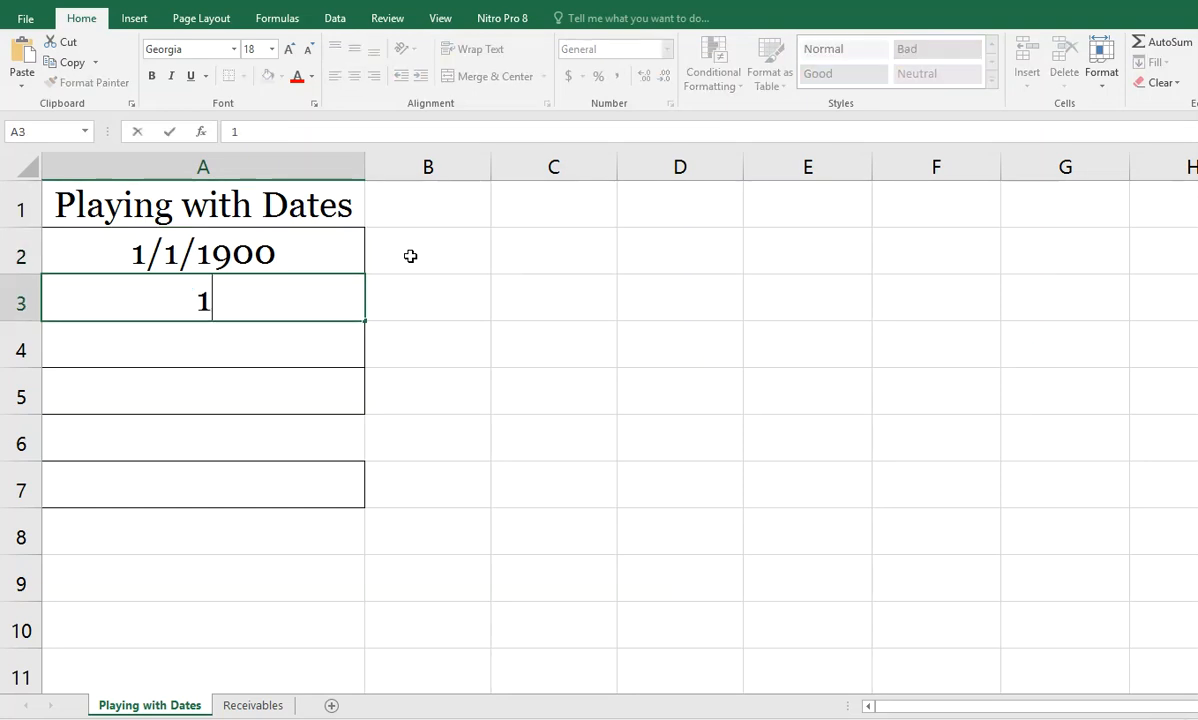
{"action": "type", "text": "/2/1900"}
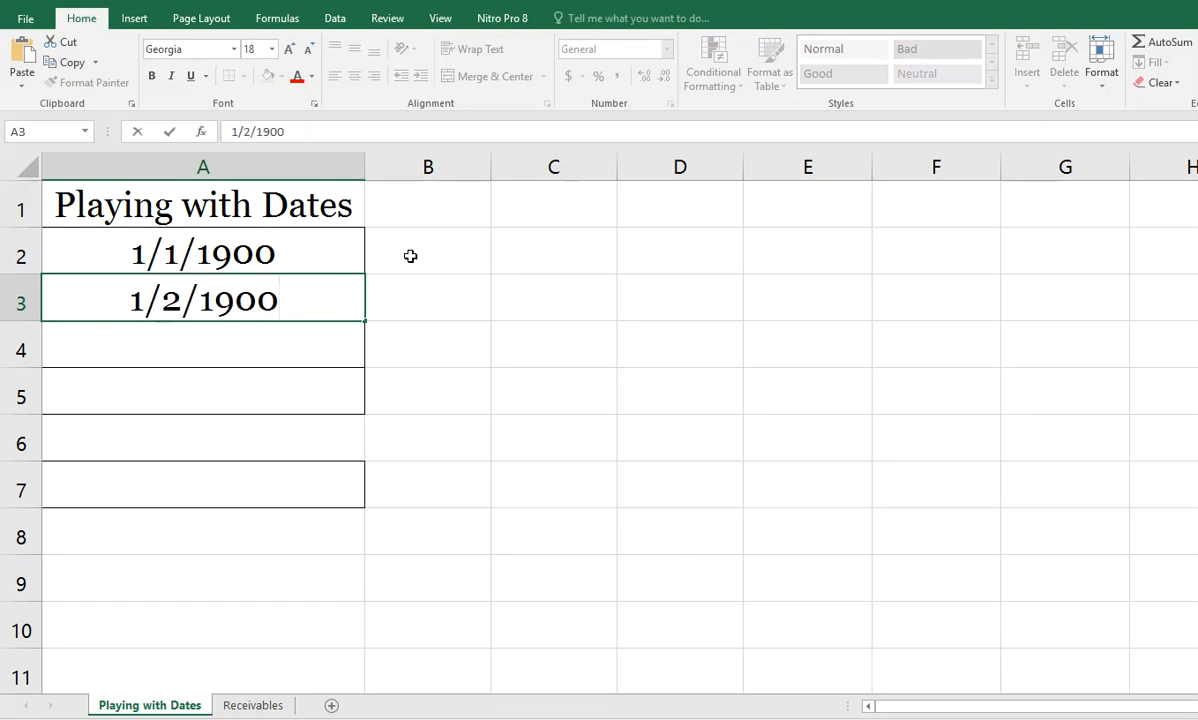
{"action": "key", "text": "Return"}
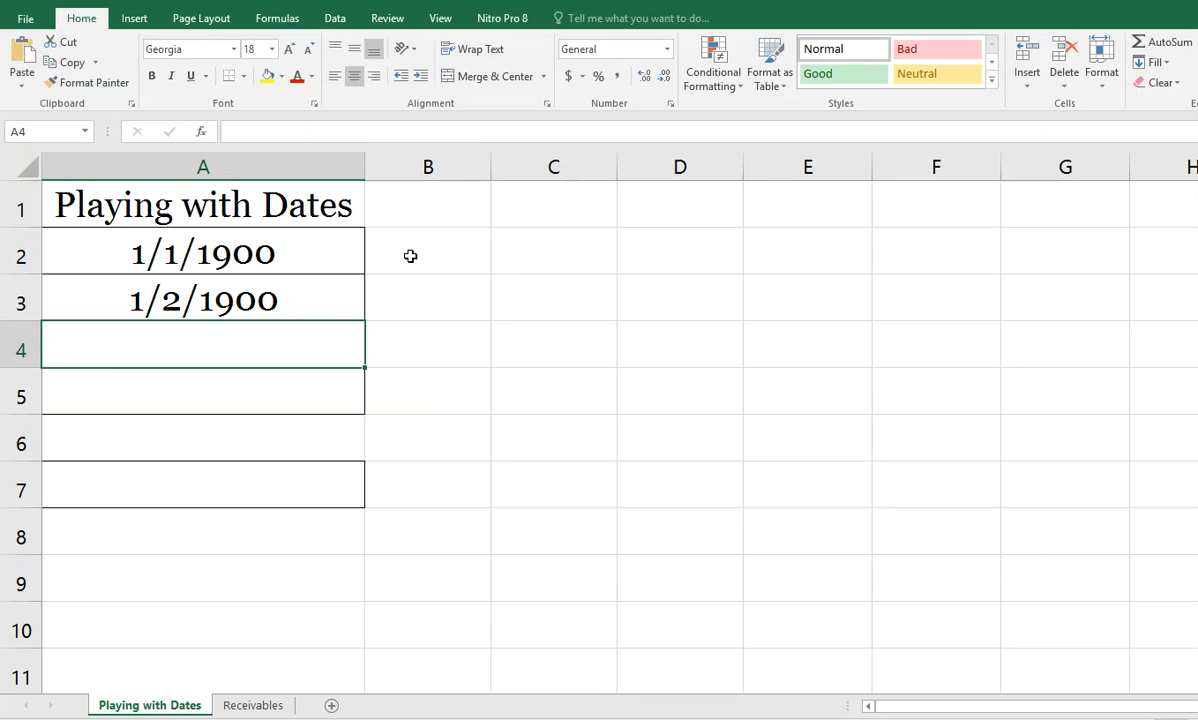
Step: Enter the formula =TODAY() in cell A4 and a date of birth in cell A5
{"action": "type", "text": "="}
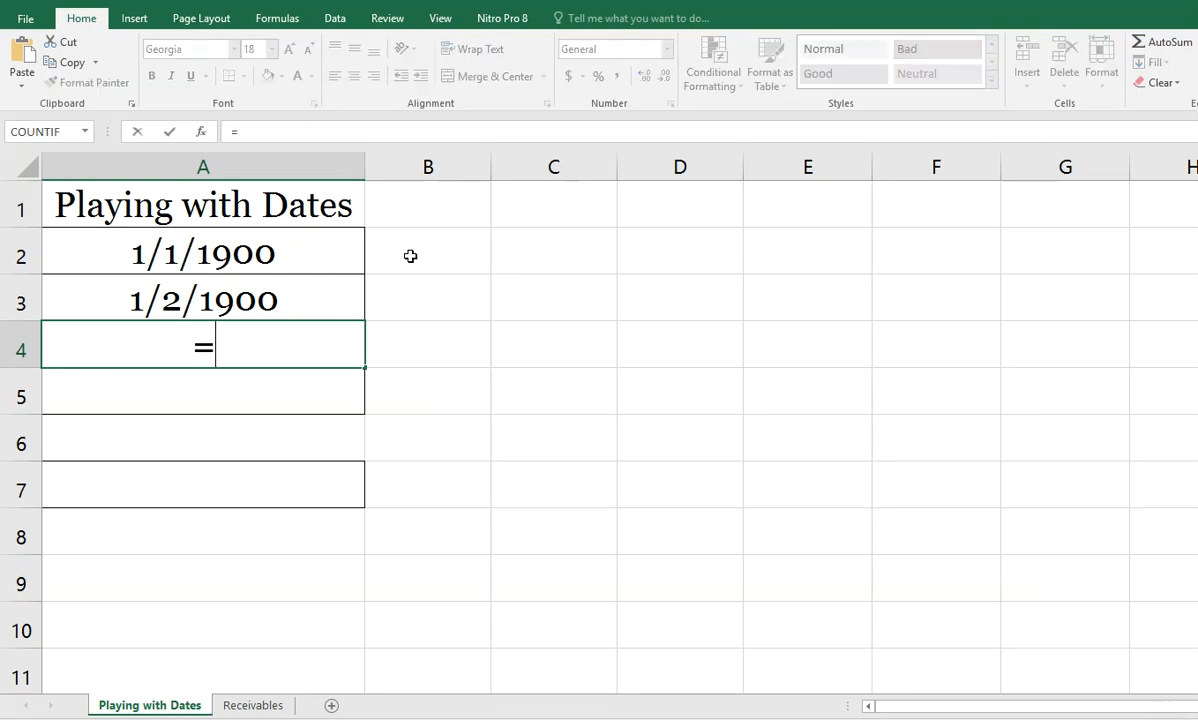
{"action": "type", "text": "today()"}
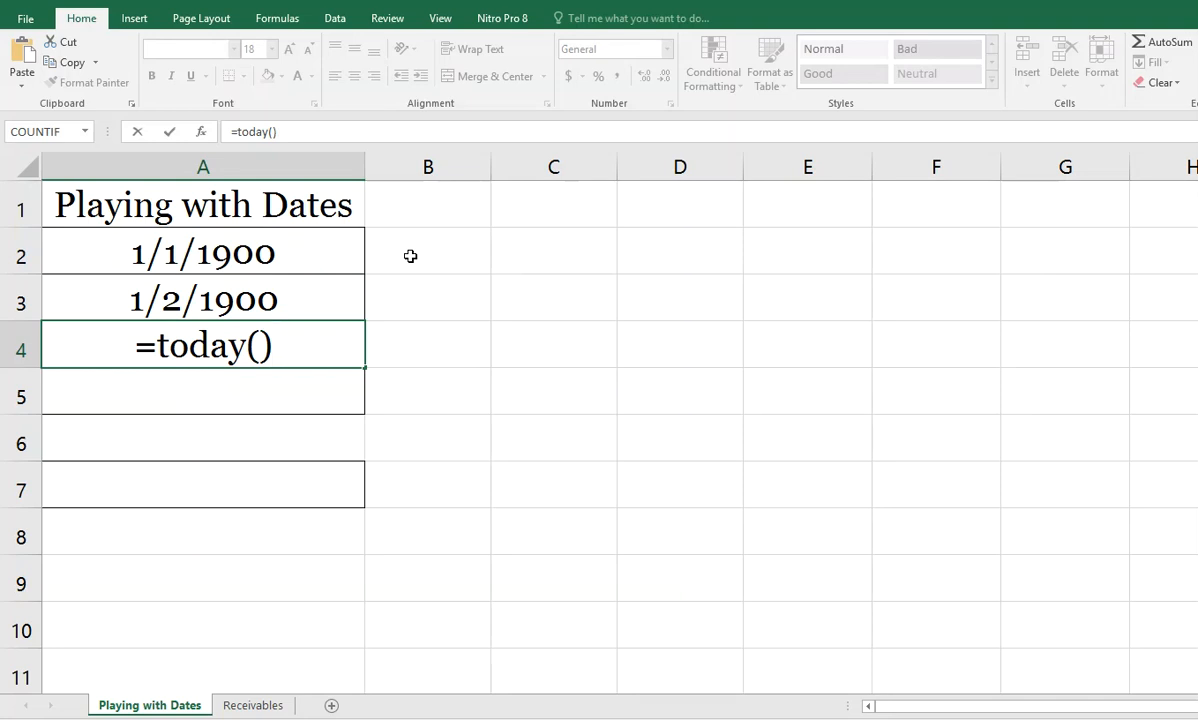
{"action": "key", "text": "Return"}
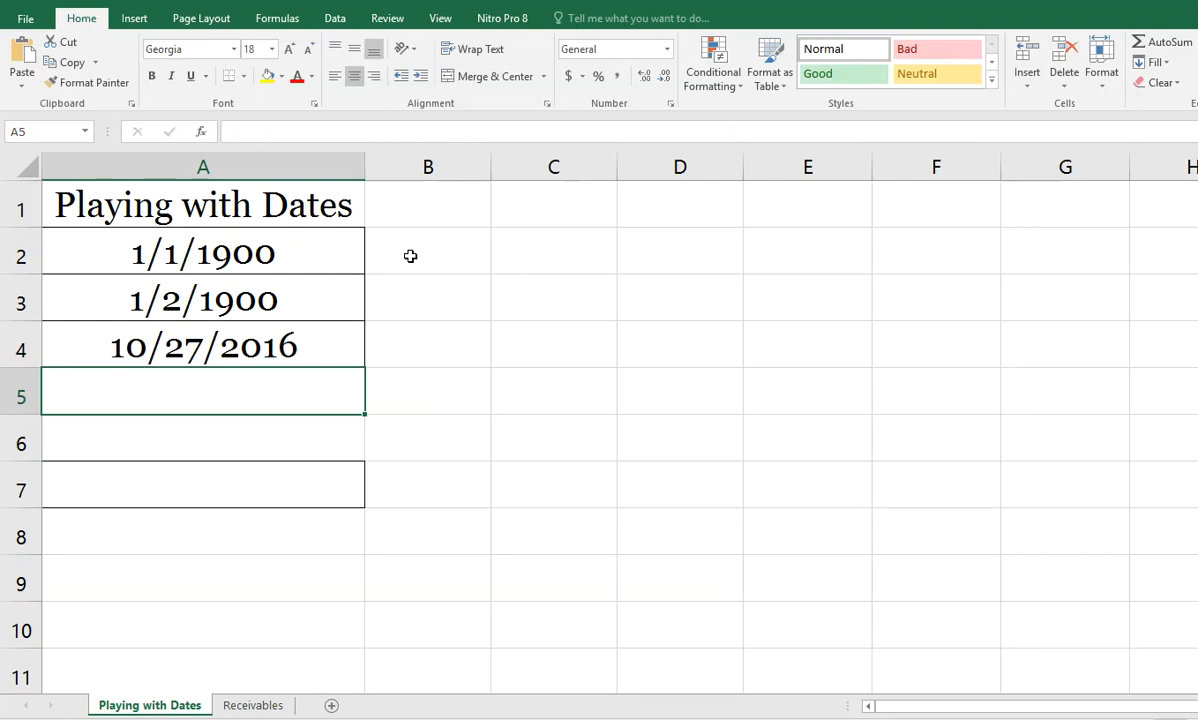
{"action": "type", "text": "2/26"}
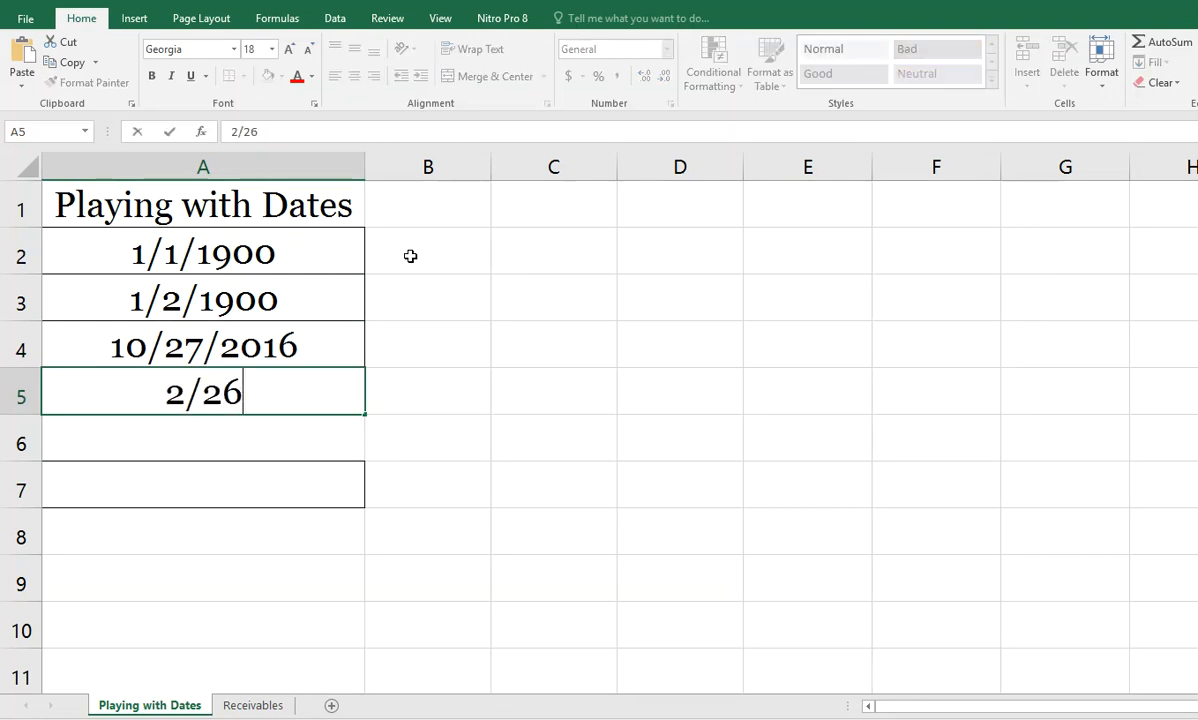
{"action": "type", "text": "/195"}
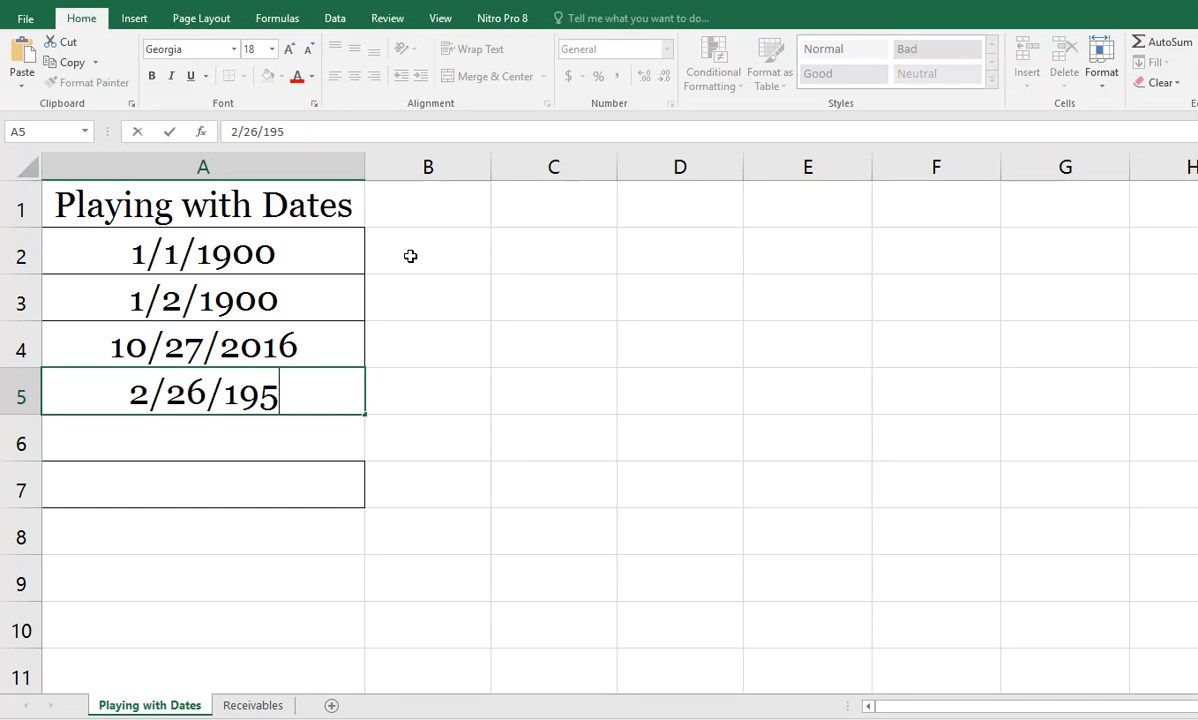
{"action": "type", "text": "2"}
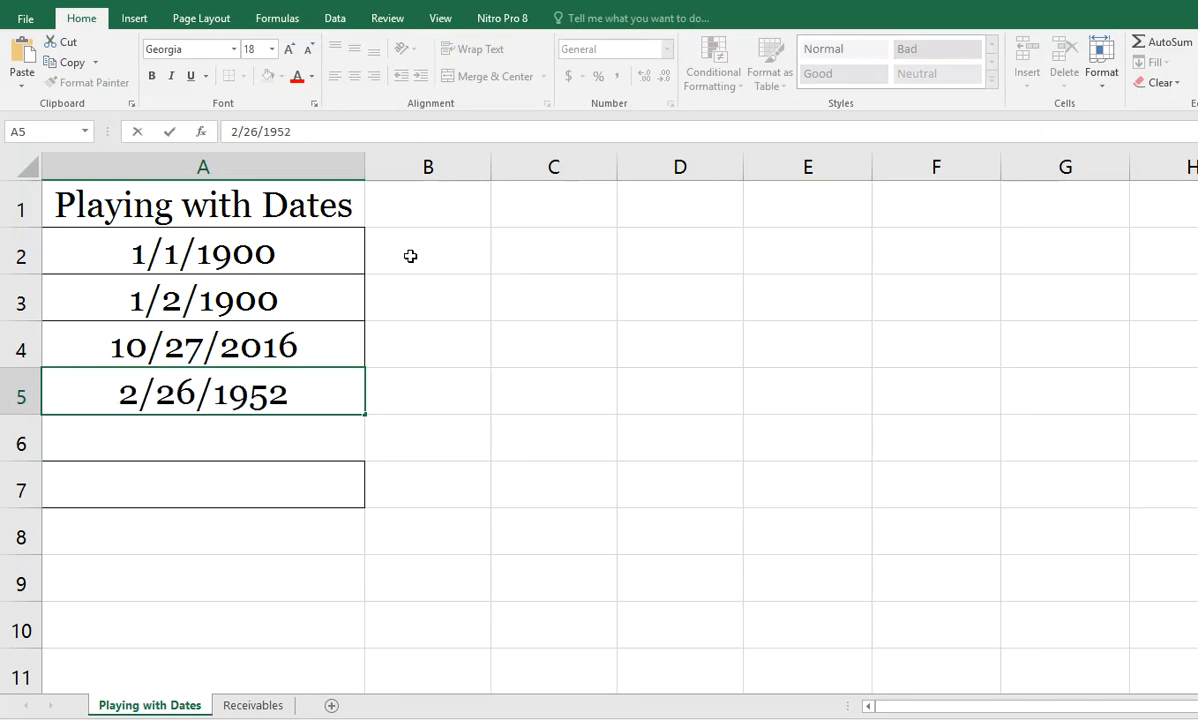
{"action": "key", "text": "Return"}
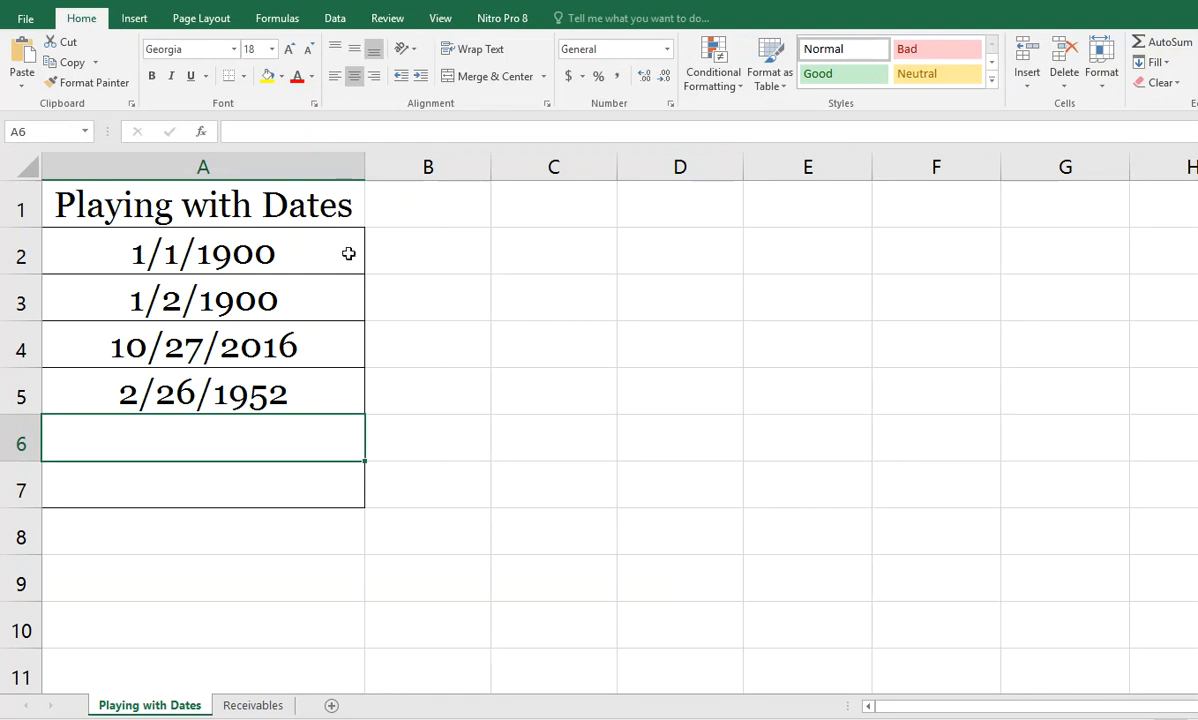
Step: Apply the General number format to the dates in A2:A5 to show their serial numbers
{"action": "left_click_drag", "start_coordinate": [273, 257], "coordinate": [269, 388]}
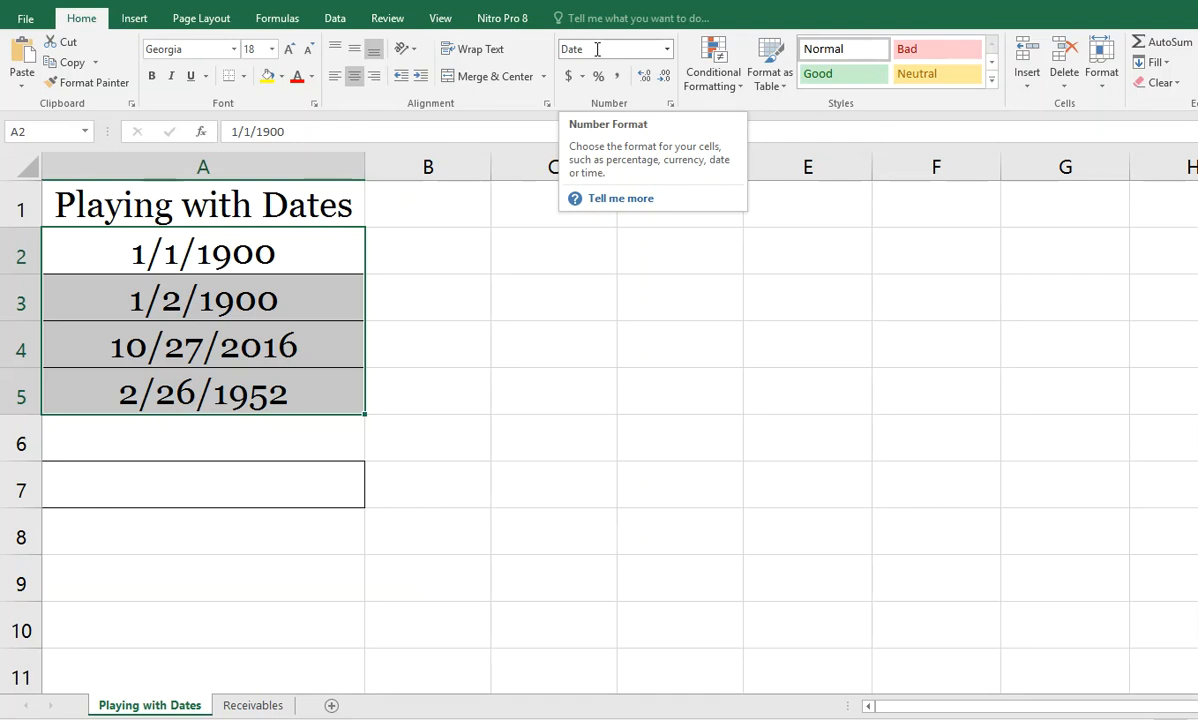
{"action": "left_click", "coordinate": [667, 50]}
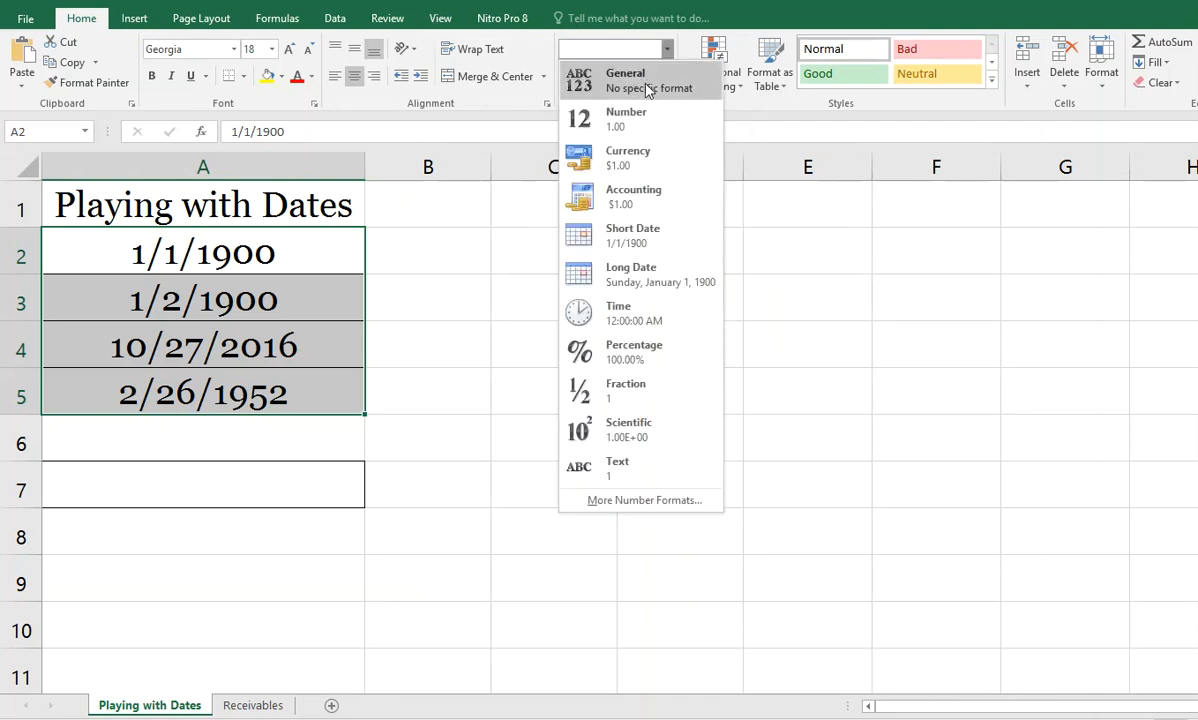
{"action": "left_click", "coordinate": [645, 82]}
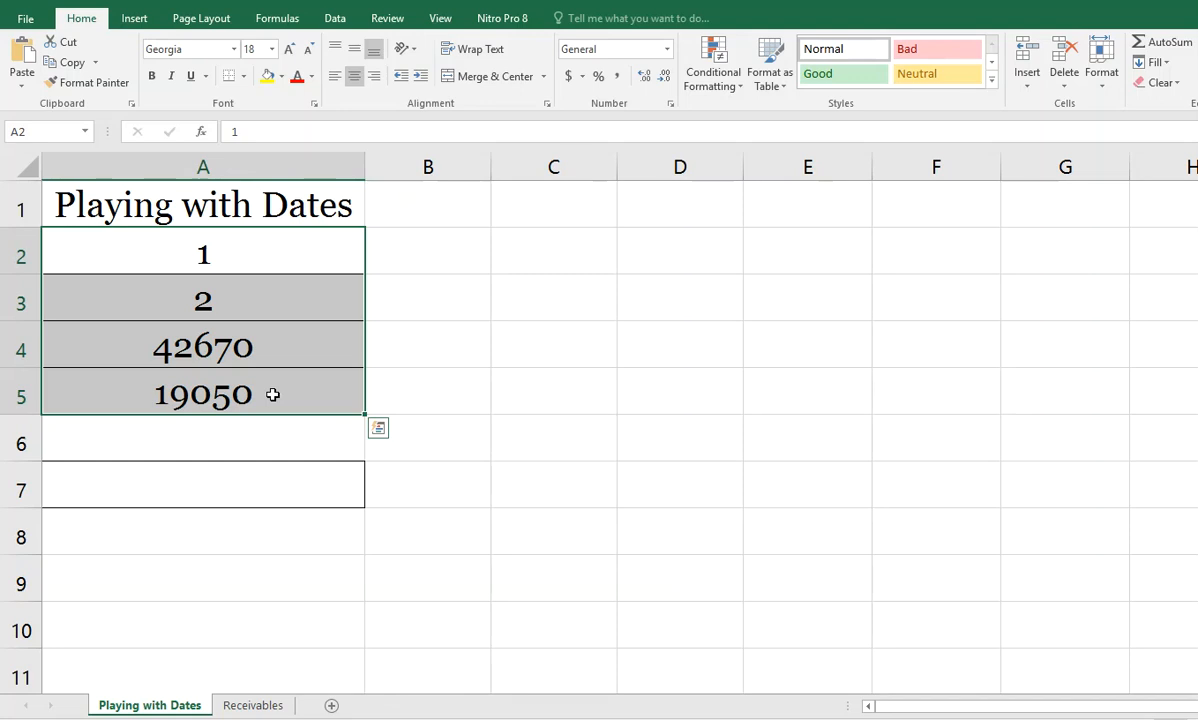
Step: Calculate the number of days between the two dates in cell A7 with the formula =A4-A5
{"action": "left_click", "coordinate": [220, 490]}
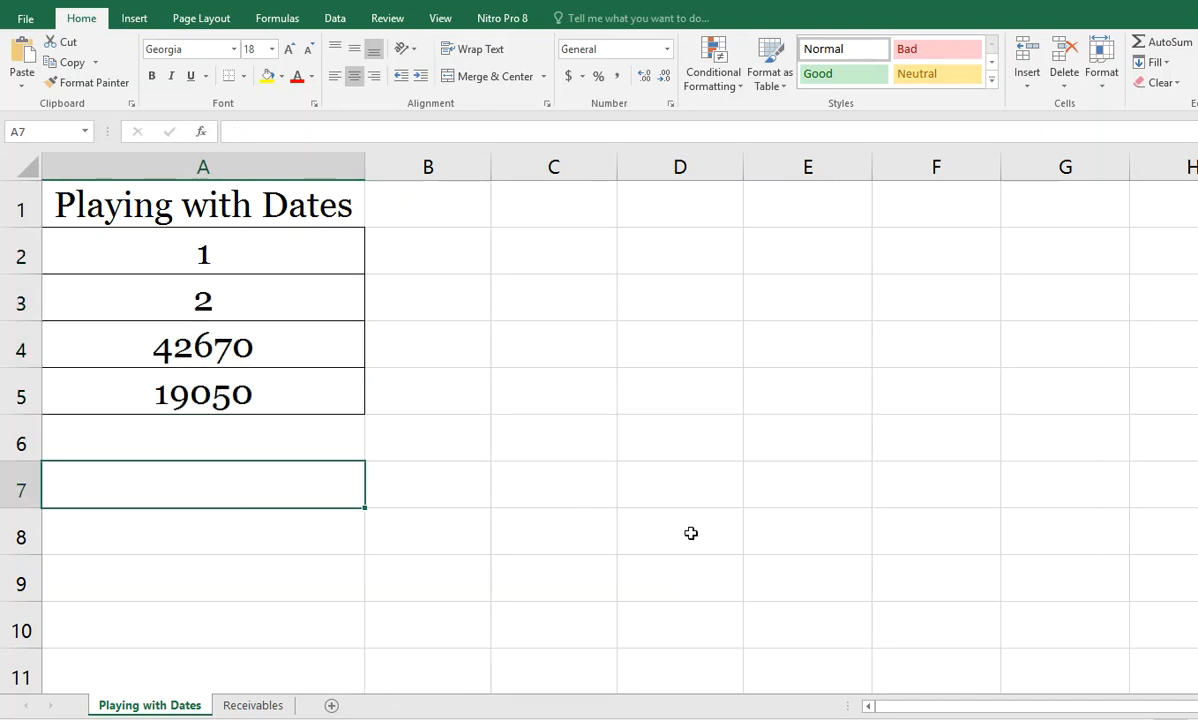
{"action": "type", "text": "="}
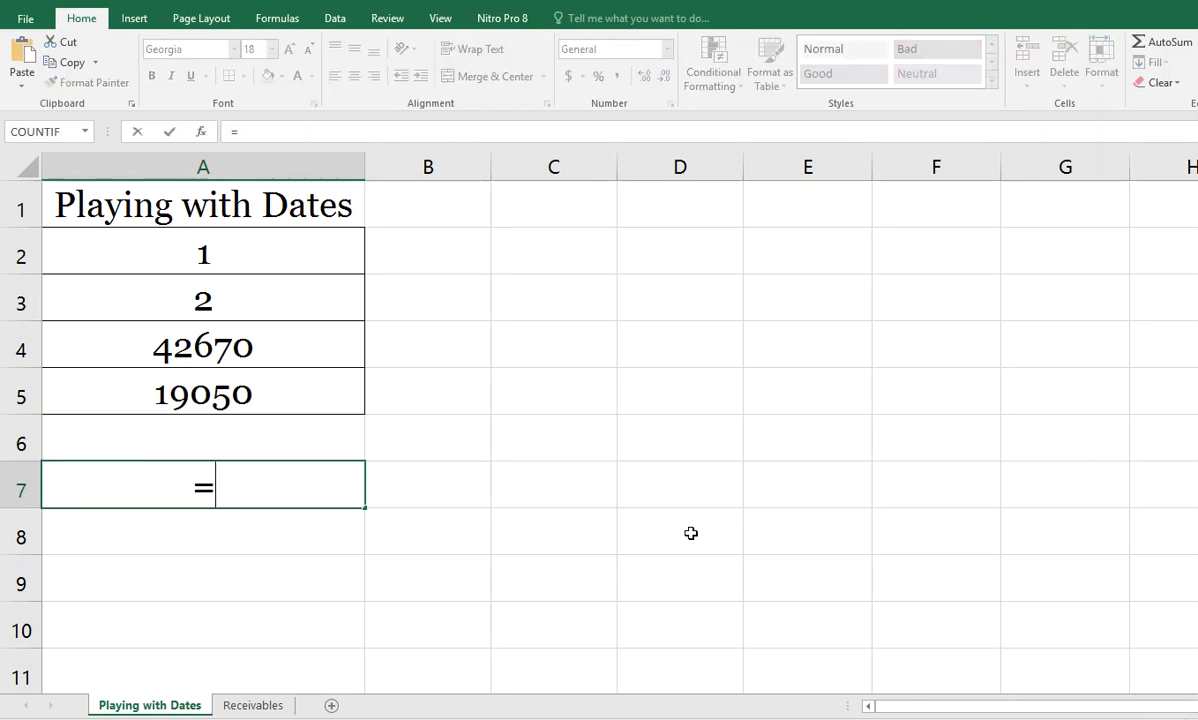
{"action": "left_click", "coordinate": [289, 349]}
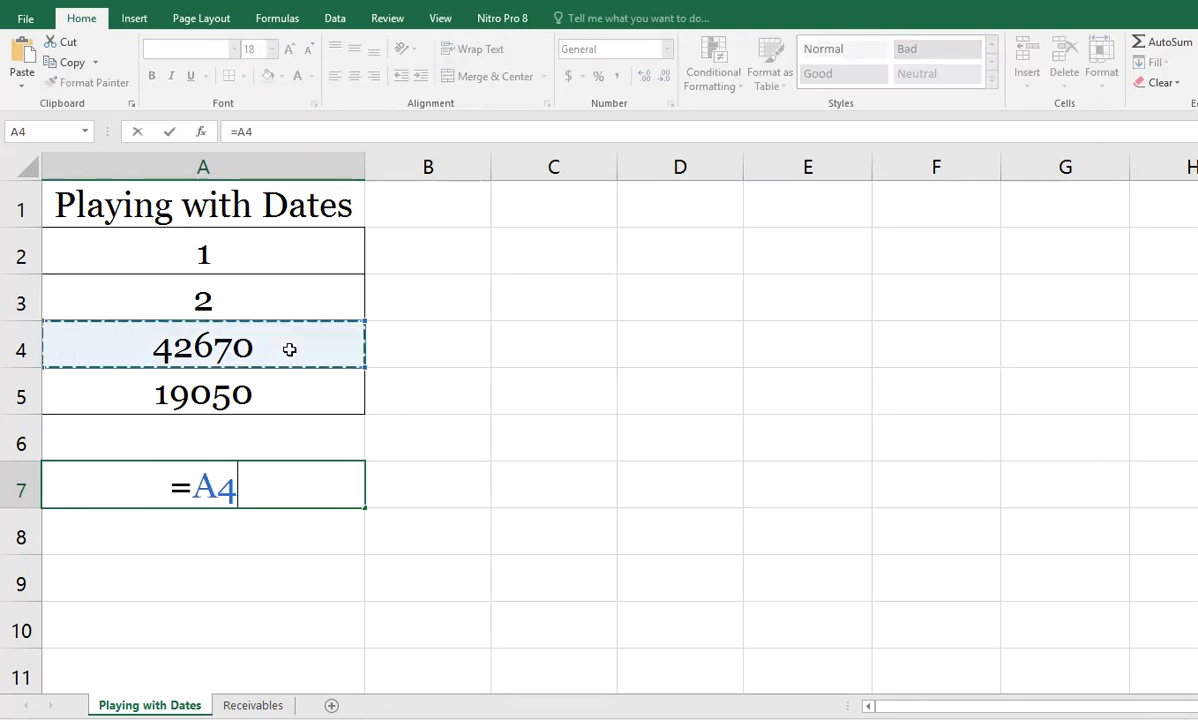
{"action": "type", "text": "-"}
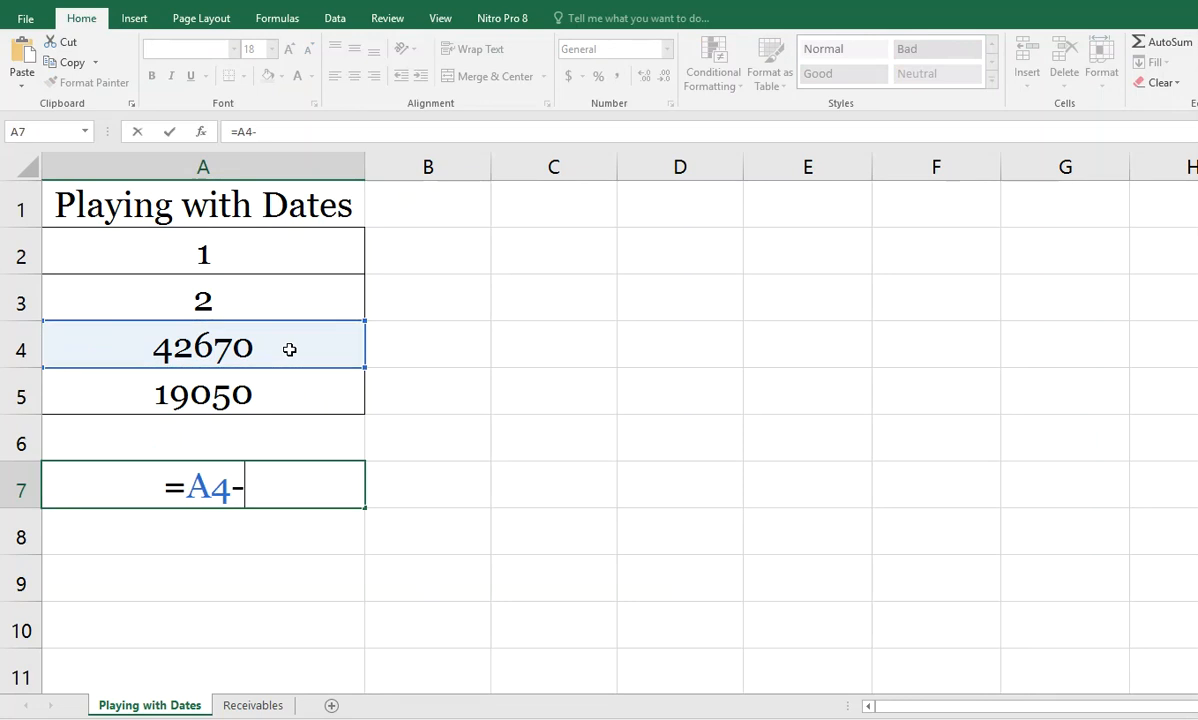
{"action": "left_click", "coordinate": [246, 392]}
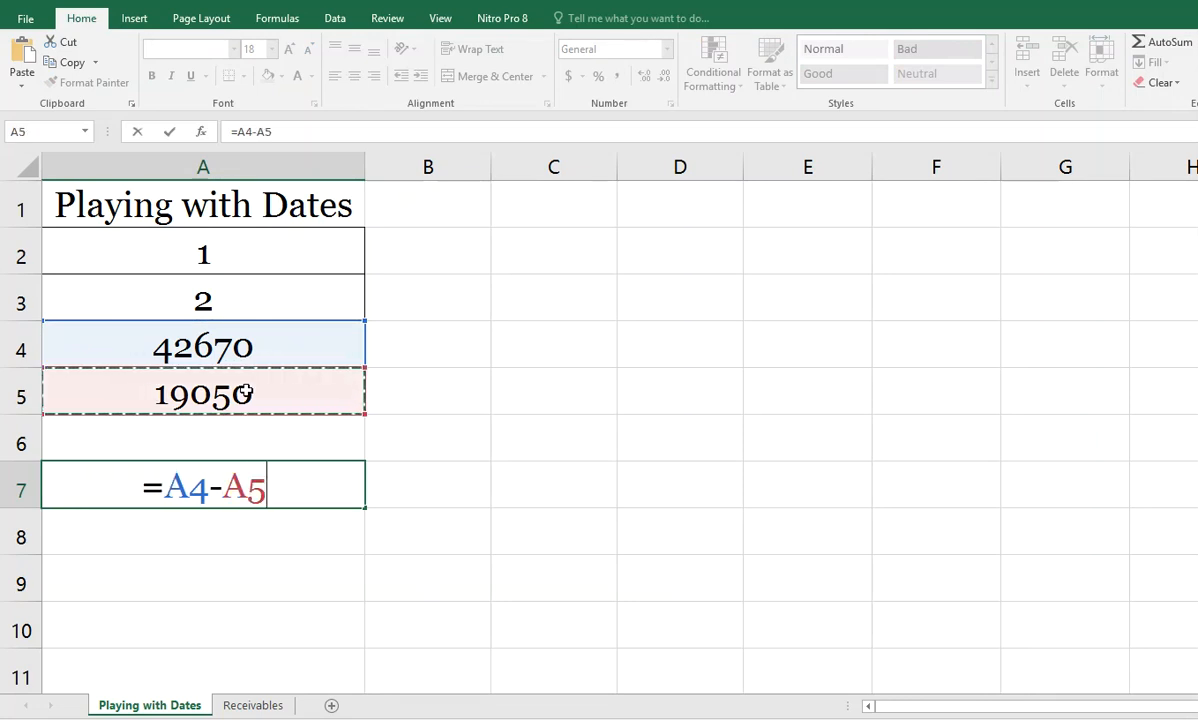
{"action": "key", "text": "Return"}
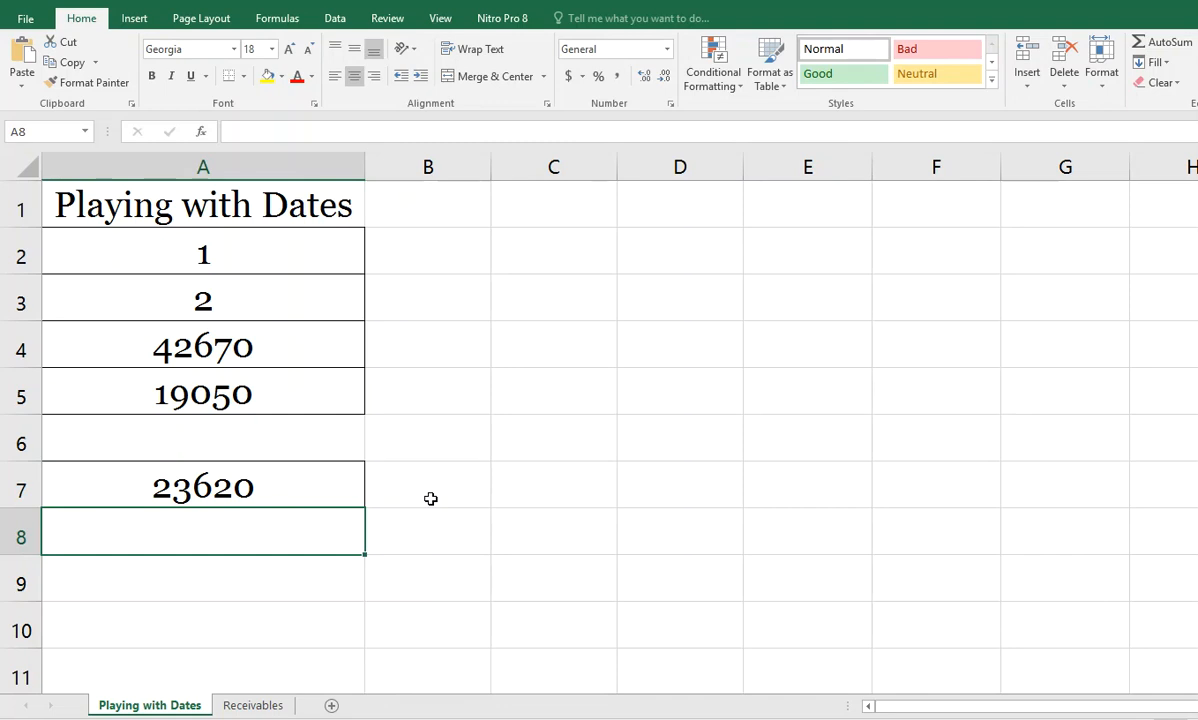
Step: On the Receivables sheet, enter the formula =TODAY()-C3 in cell D3 for the days since invoicing
{"action": "left_click", "coordinate": [252, 705]}
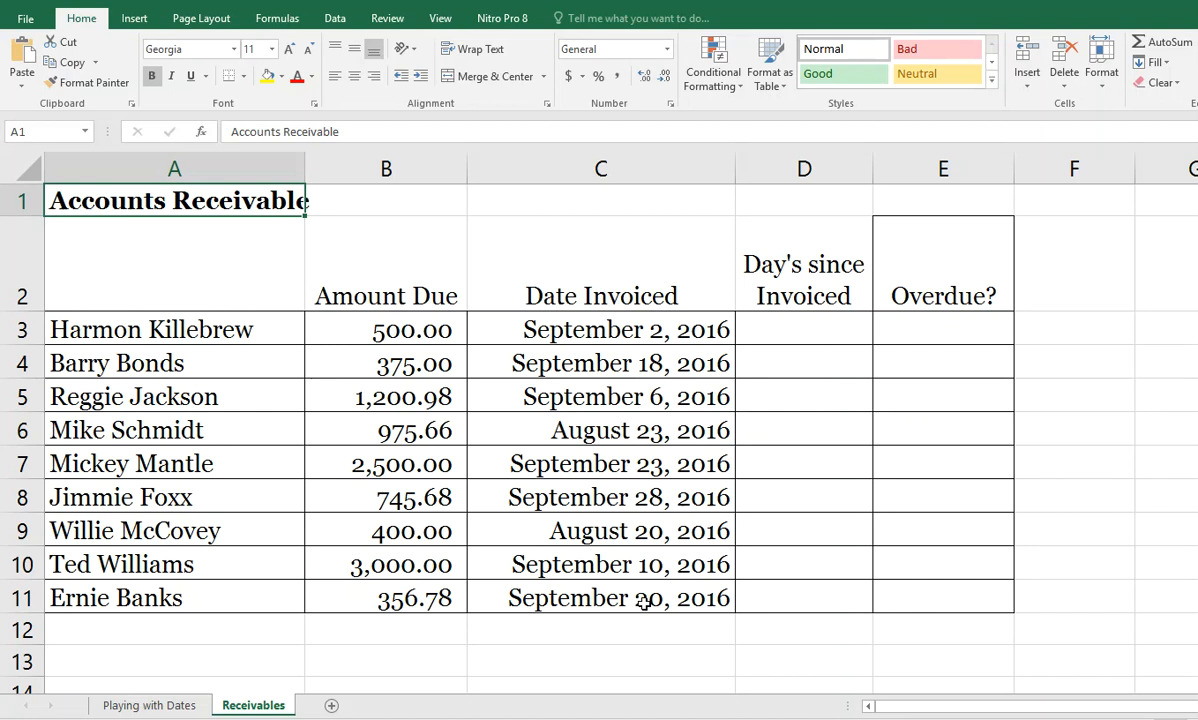
{"action": "left_click", "coordinate": [800, 324]}
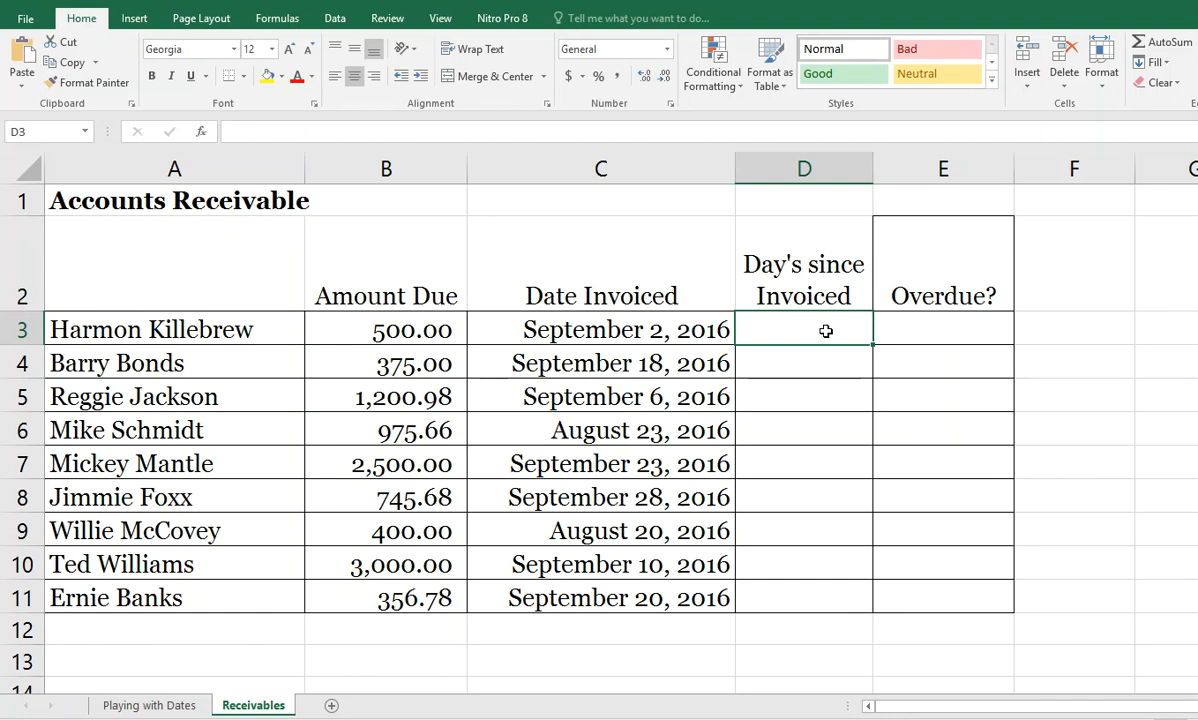
{"action": "type", "text": "="}
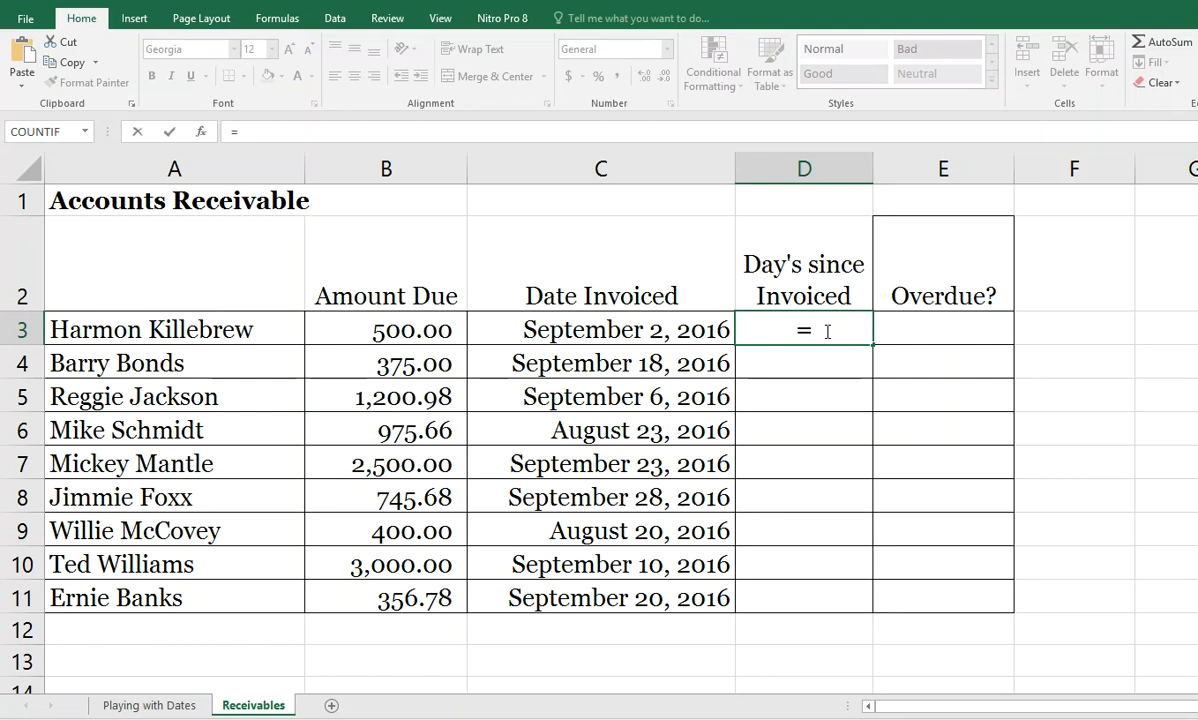
{"action": "type", "text": "today()"}
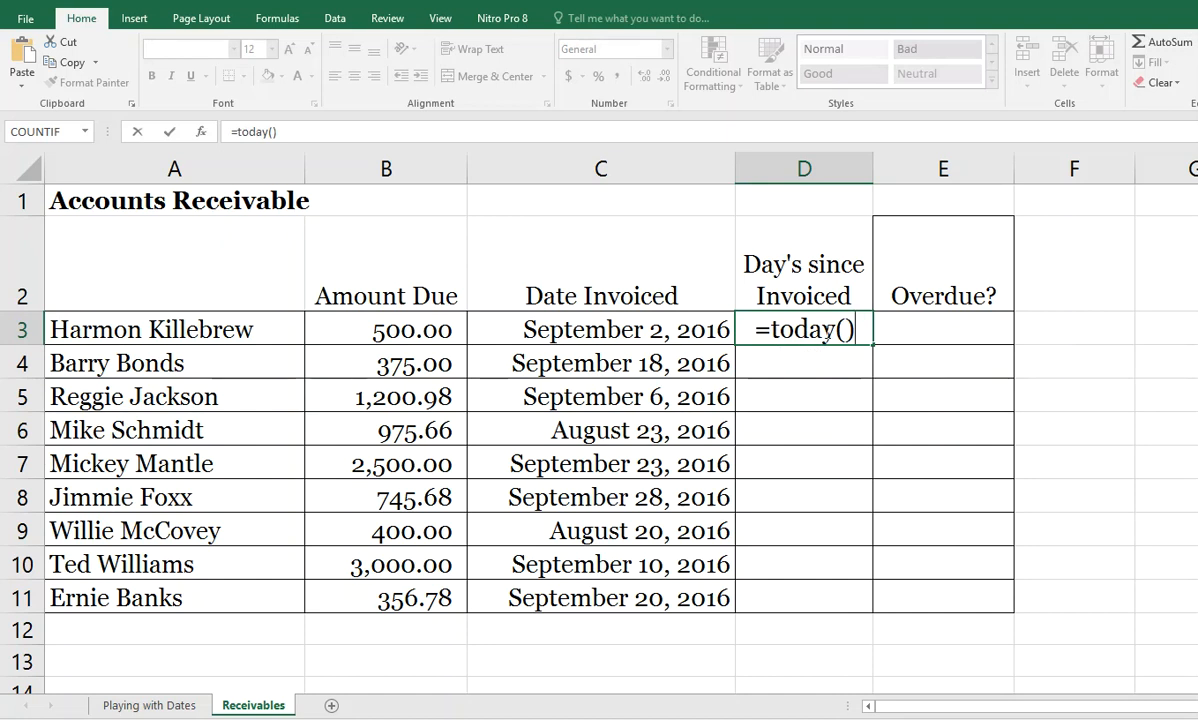
{"action": "type", "text": "-"}
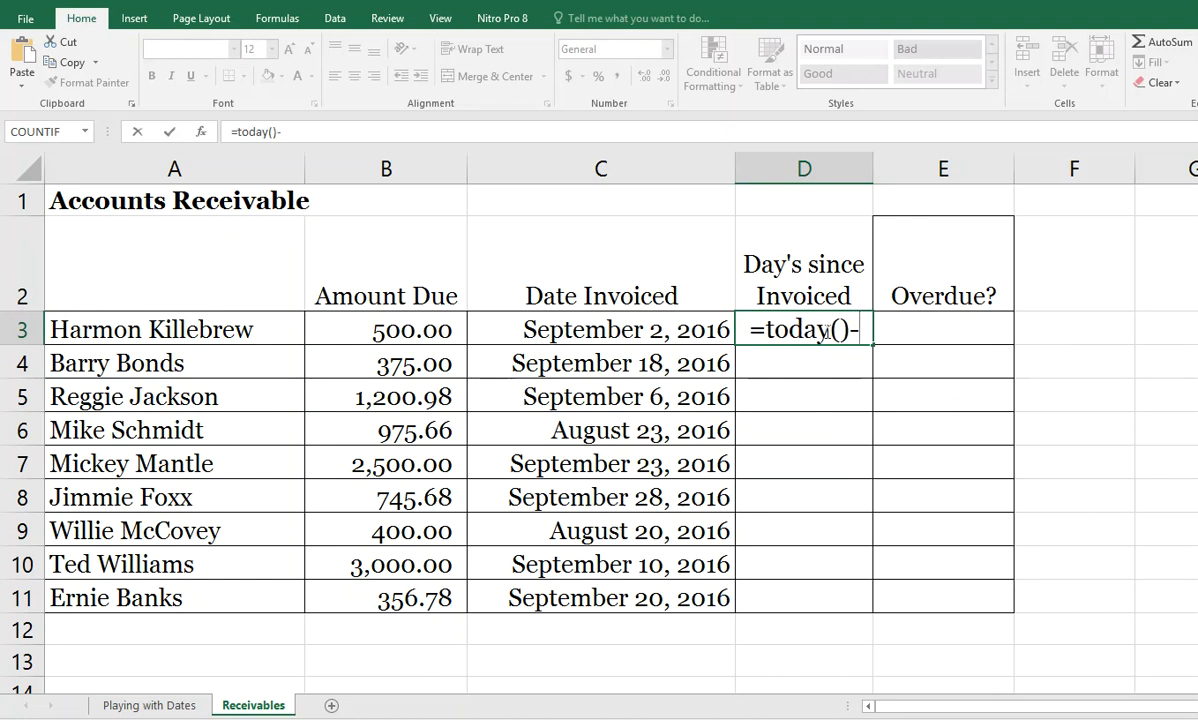
{"action": "type", "text": "c3"}
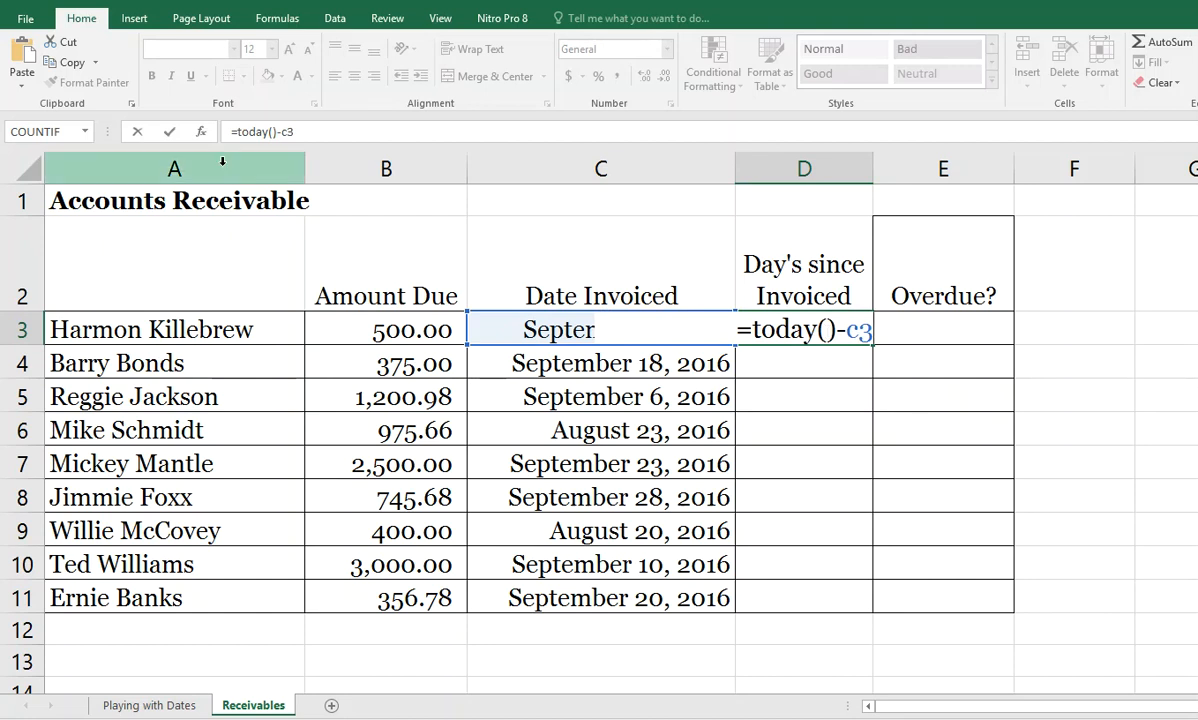
{"action": "left_click", "coordinate": [170, 135]}
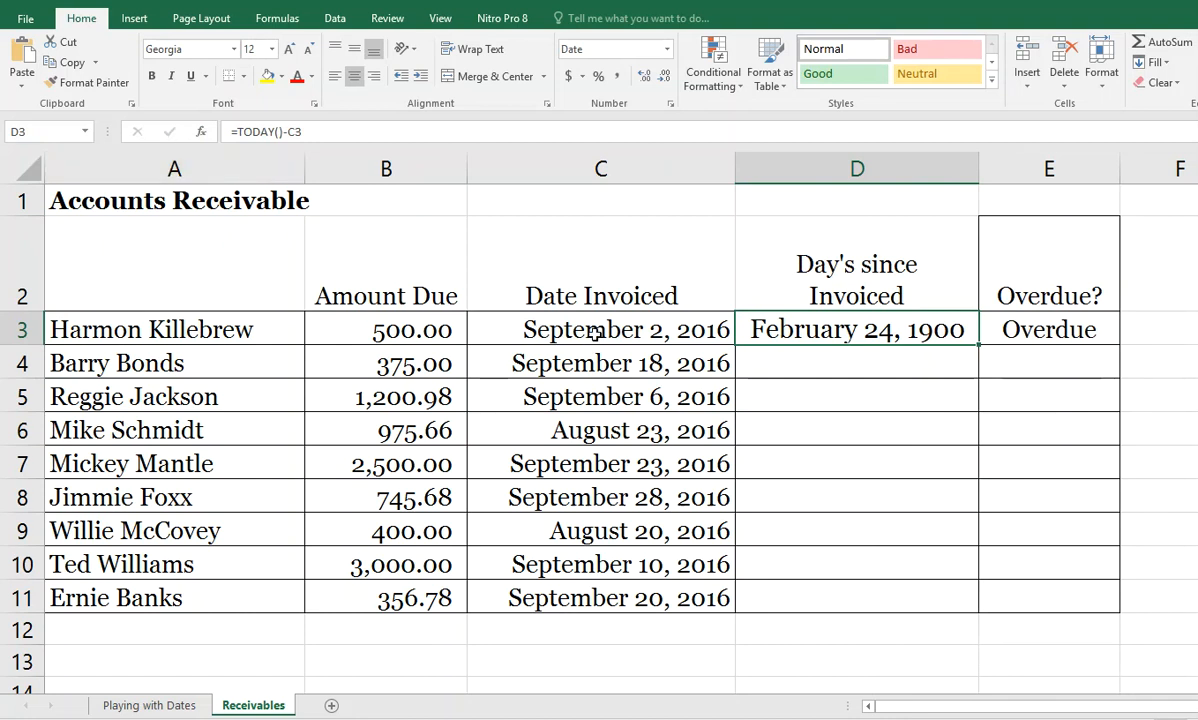
Step: Apply the General number format to cell D3 and autofit the width of column D
{"action": "left_click", "coordinate": [667, 50]}
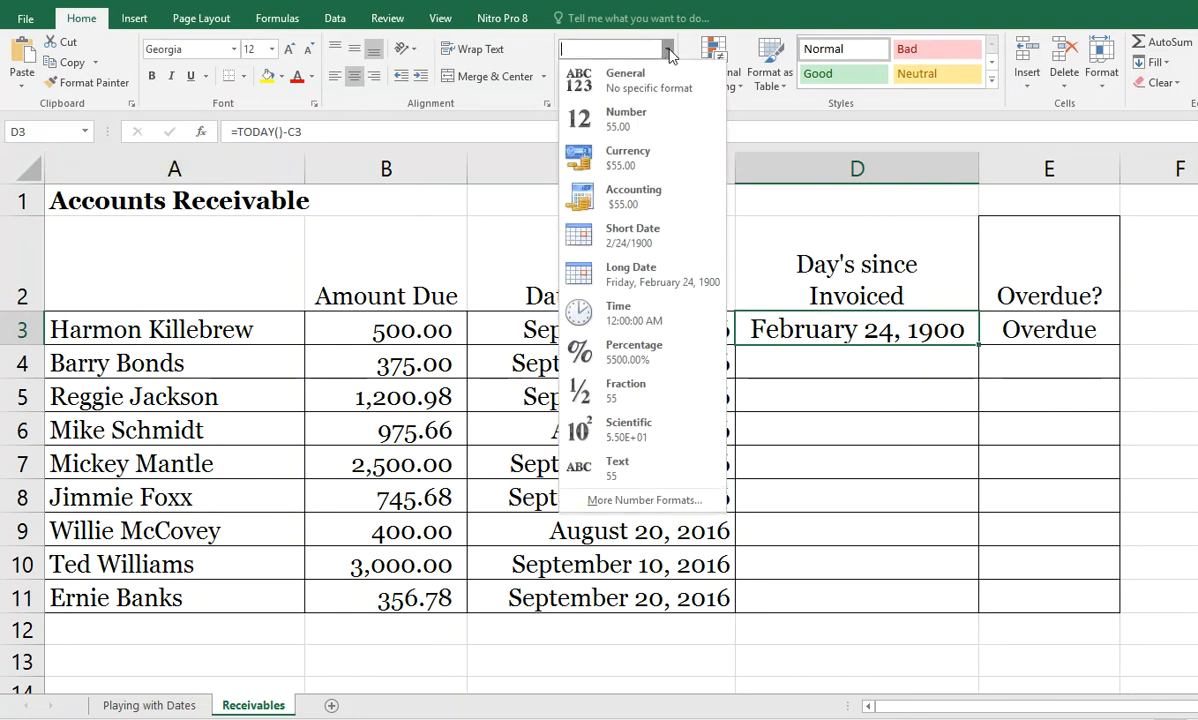
{"action": "left_click", "coordinate": [645, 80]}
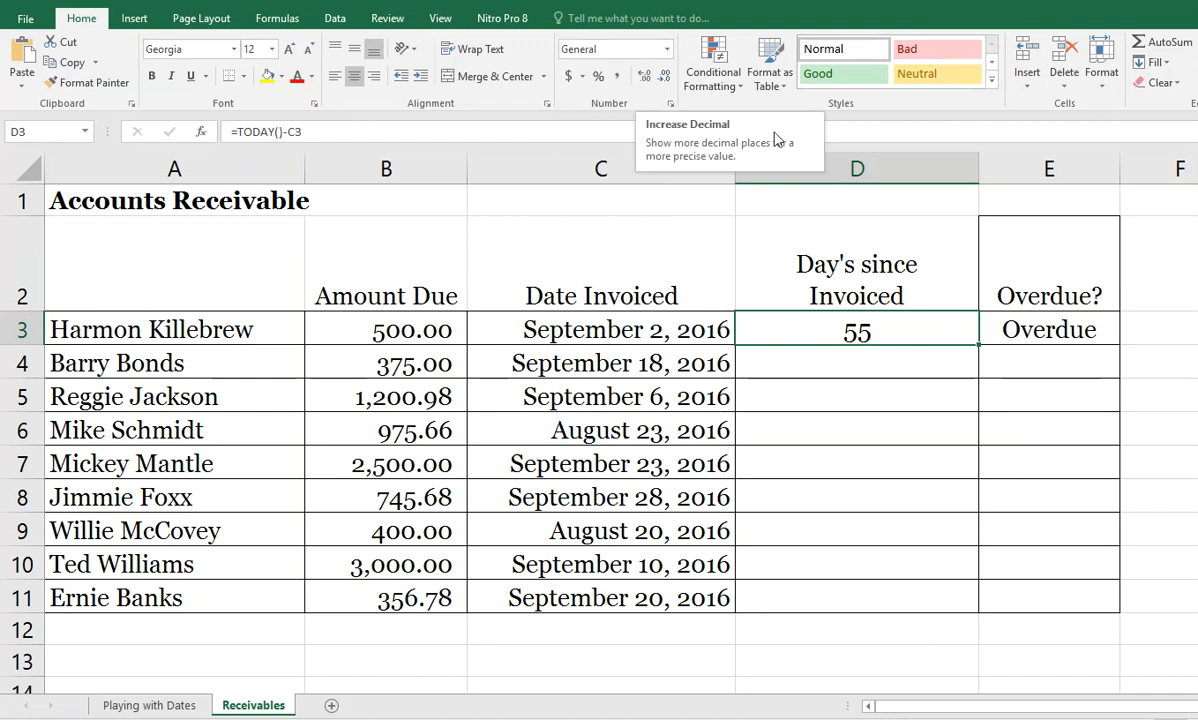
{"action": "double_click", "coordinate": [979, 170]}
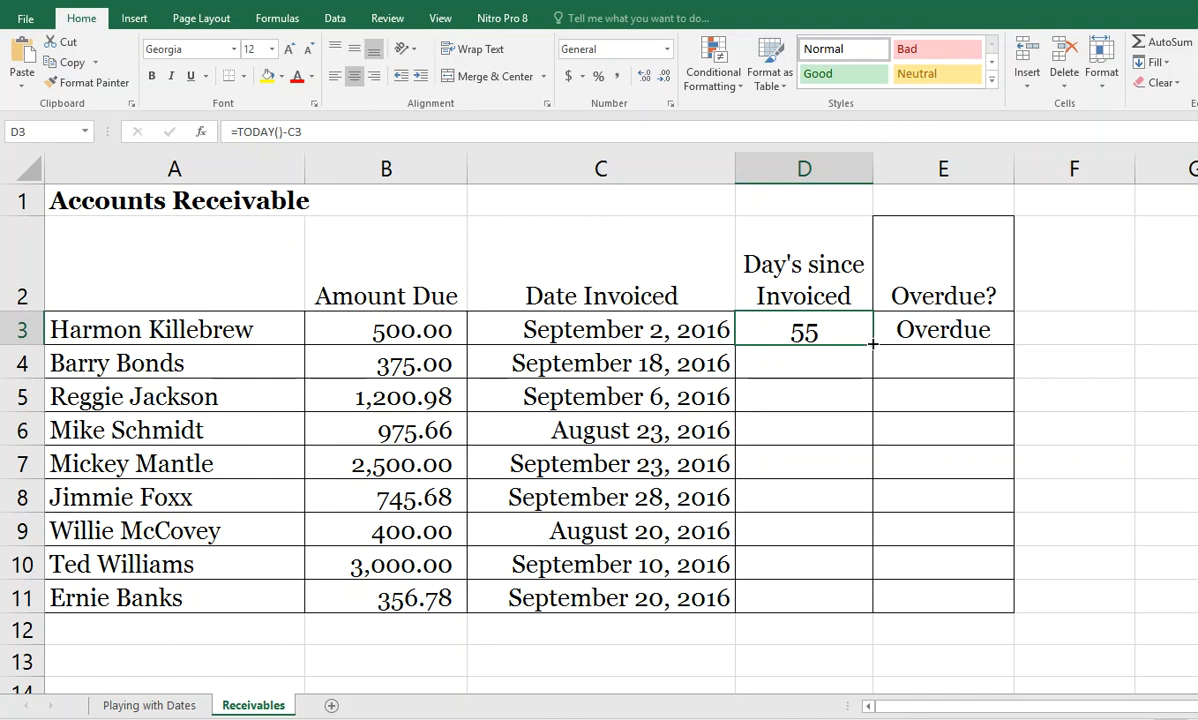
Step: Fill the days-since-invoiced formula from D3 down through D11
{"action": "left_click_drag", "start_coordinate": [872, 344], "coordinate": [875, 612]}
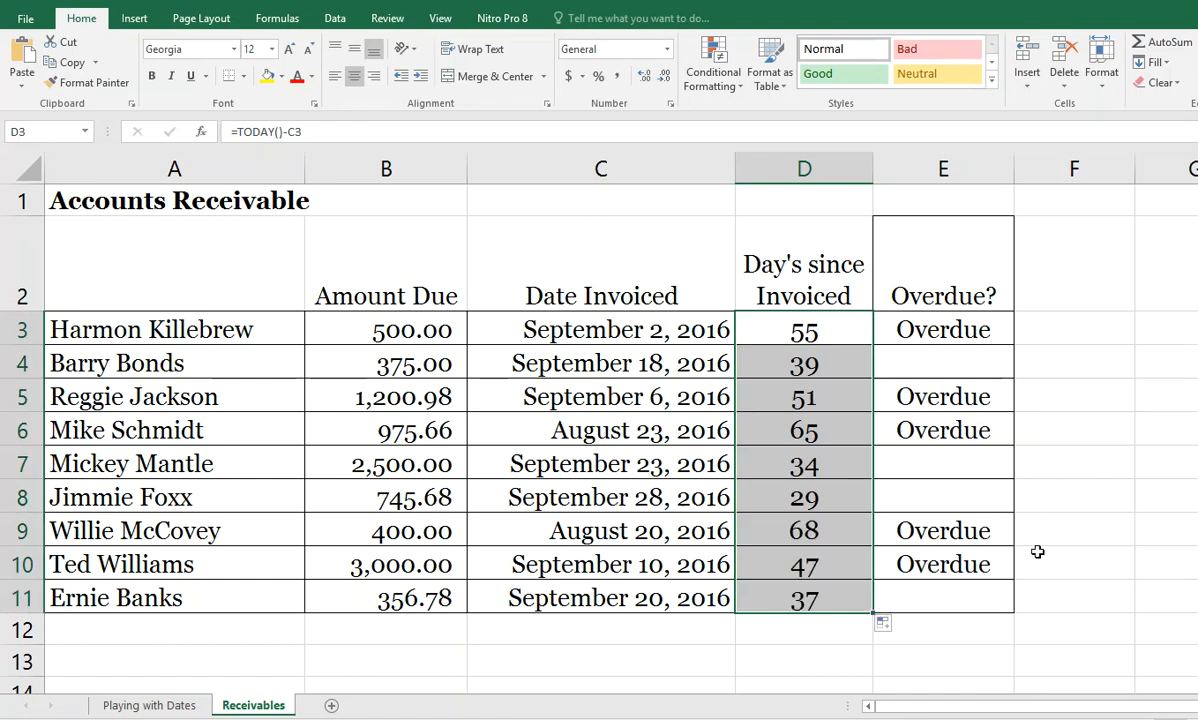